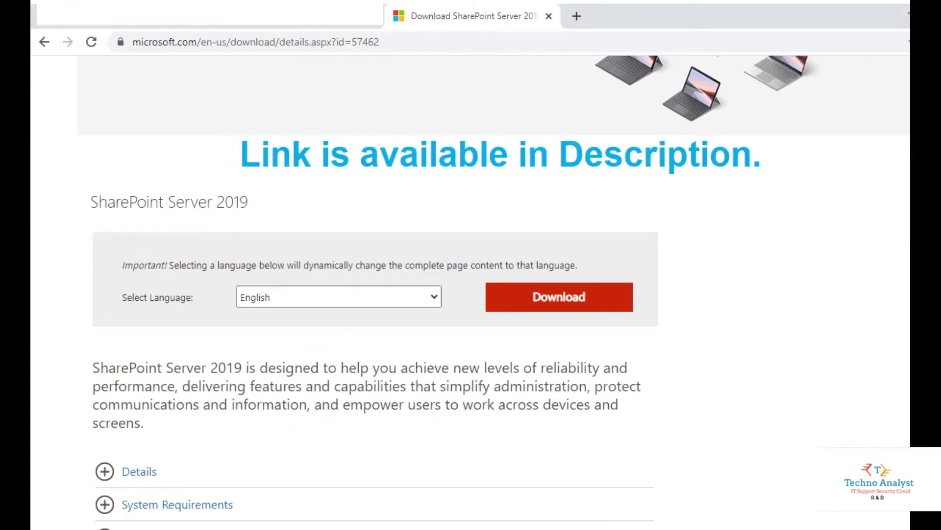
scroll(373, 295, "down", 3)
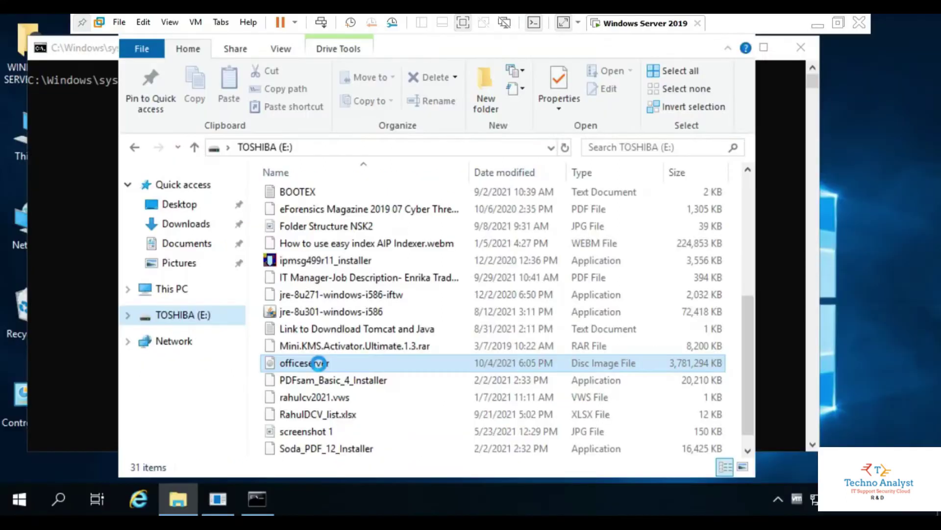
- Mount the officeserver disc image stored on the TOSHIBA (E:) drive
left_click(319, 363)
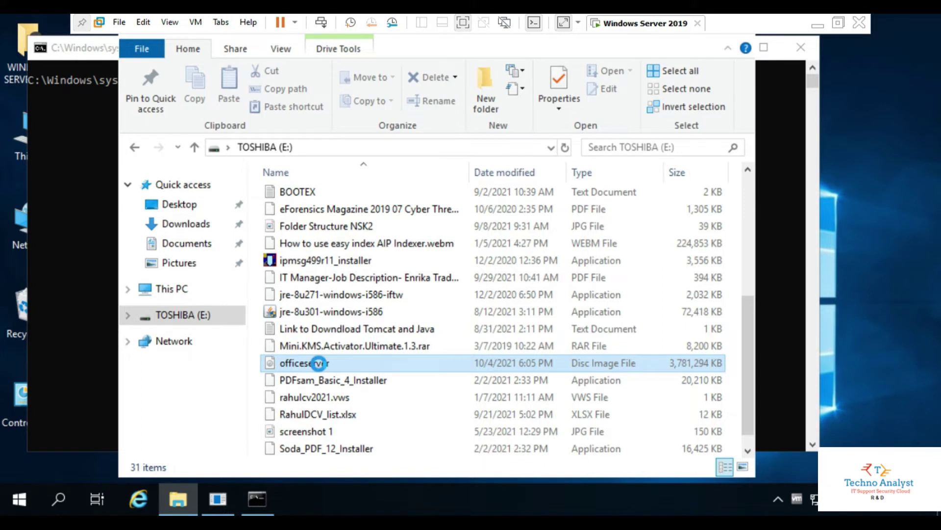
right_click(320, 364)
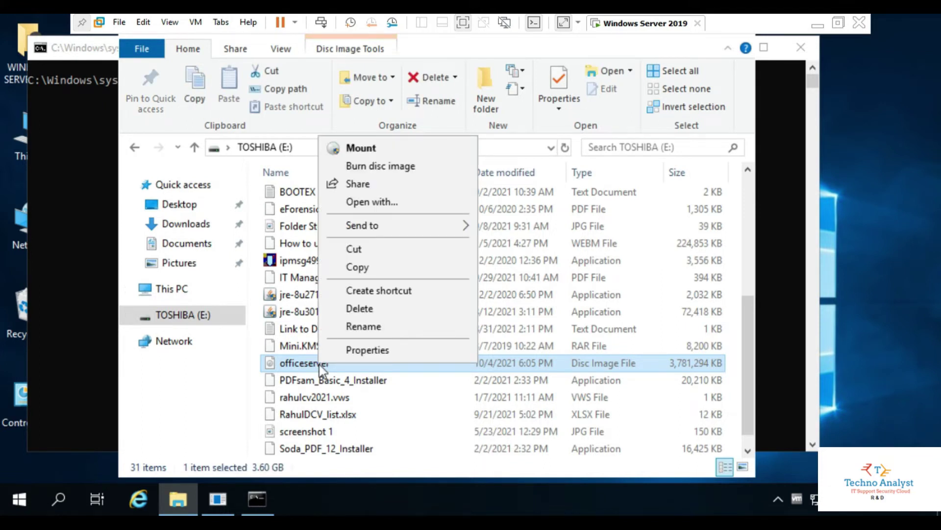
left_click(381, 152)
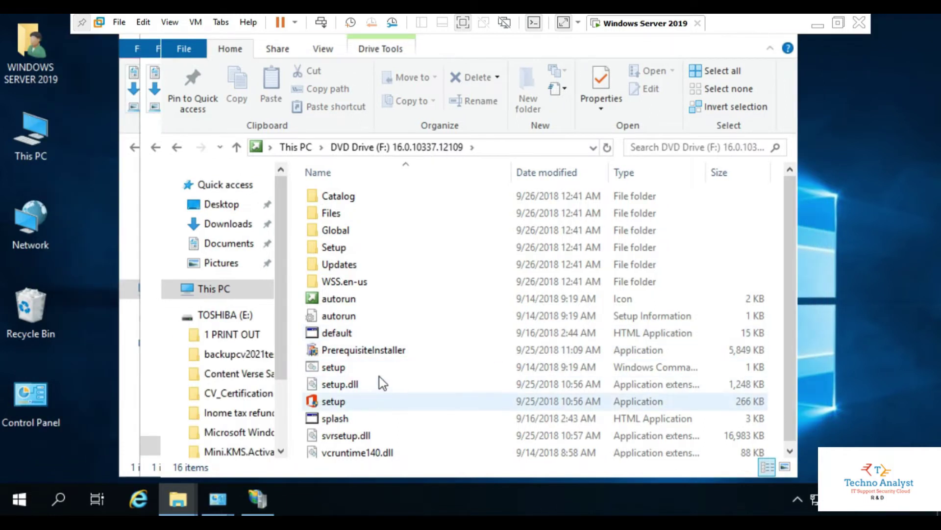
- Run PrerequisiteInstaller from the mounted disc with elevated permission, accept its license terms and start installing the SharePoint 2019 prerequisites
double_click(393, 351)
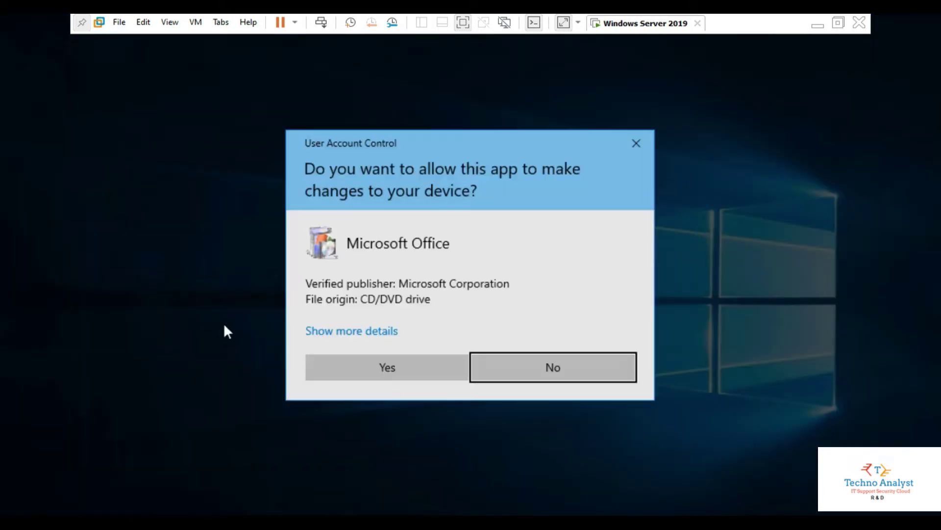
left_click(351, 372)
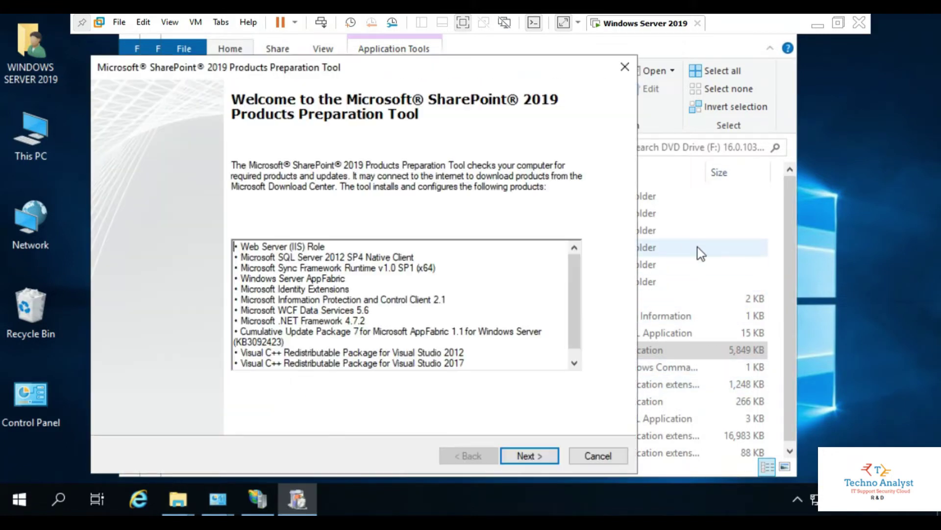
left_click(523, 454)
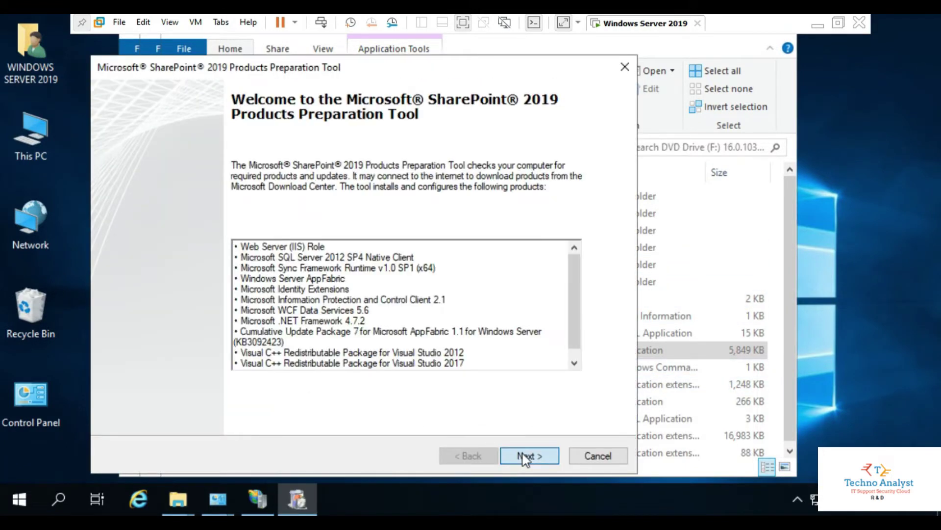
left_click(189, 419)
left_click(520, 456)
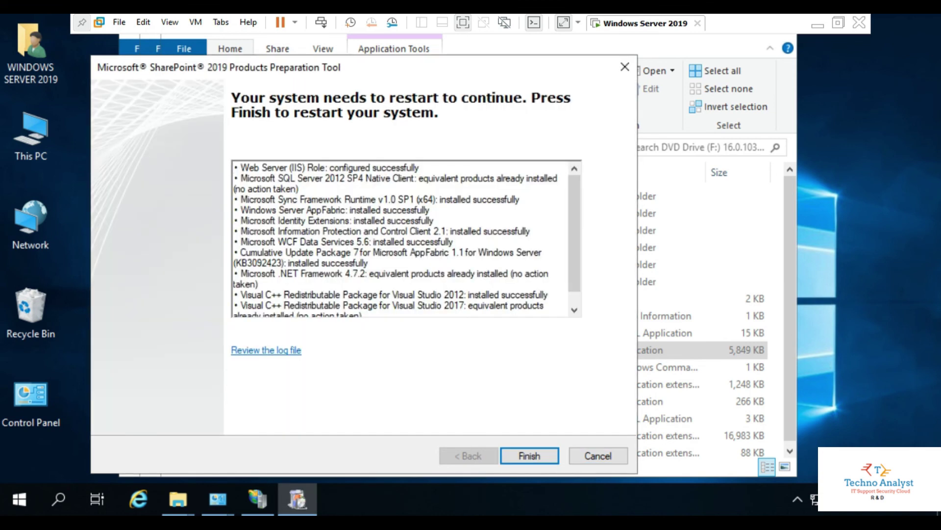
- Review the prerequisite results and the installer log file, and finish the preparation tool to restart the system
left_click(299, 188)
left_click_drag(322, 167, 458, 169)
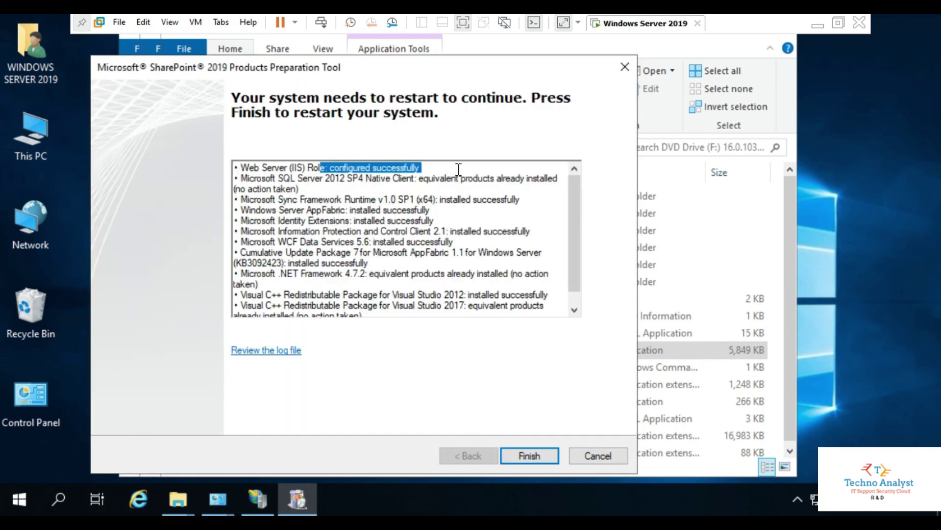
left_click(290, 351)
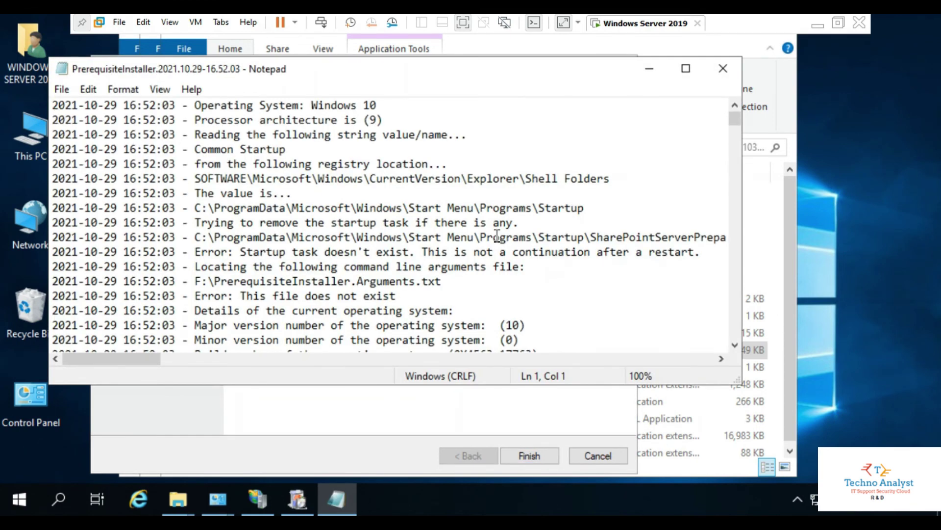
scroll(511, 269, "down", 15)
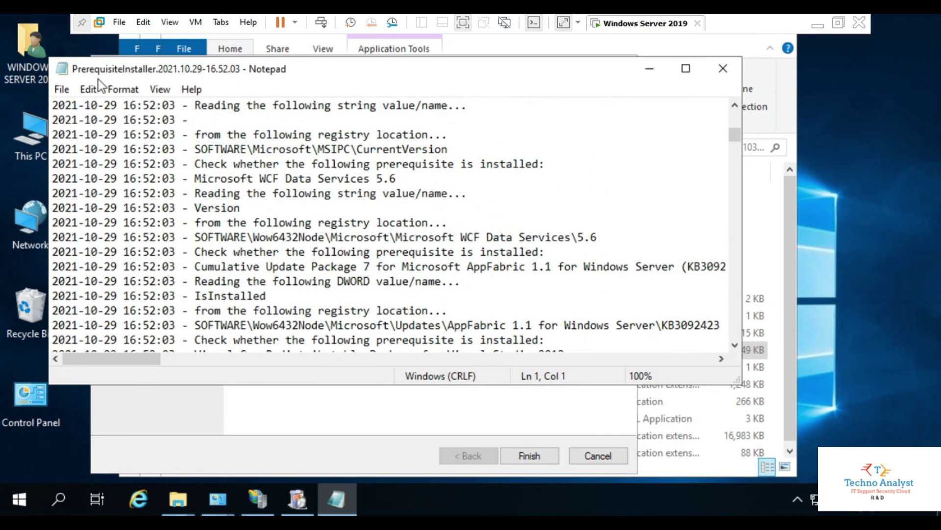
left_click_drag(91, 79, 166, 79)
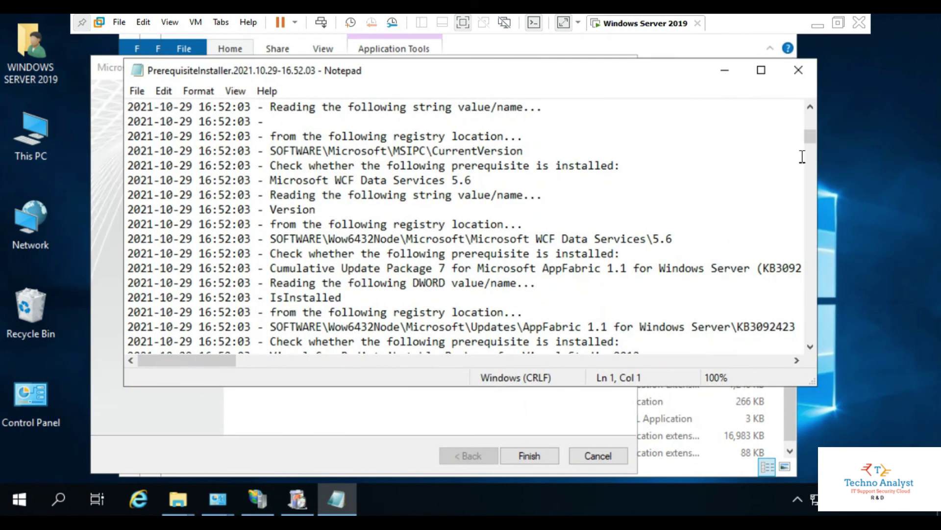
left_click_drag(810, 140, 814, 375)
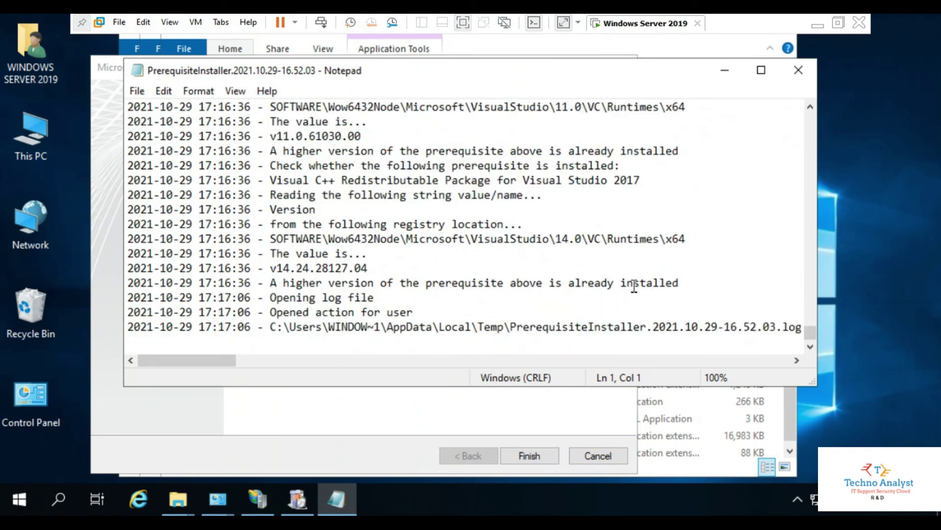
left_click(799, 70)
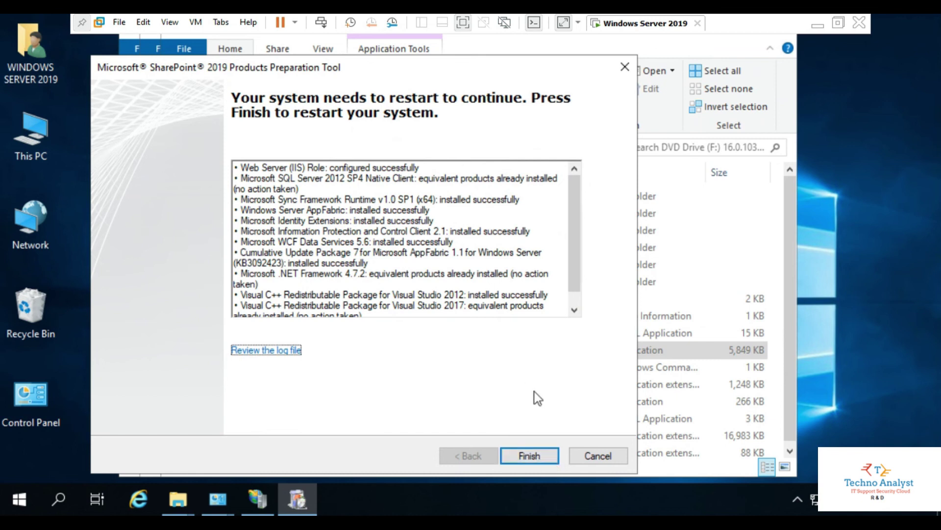
left_click(523, 453)
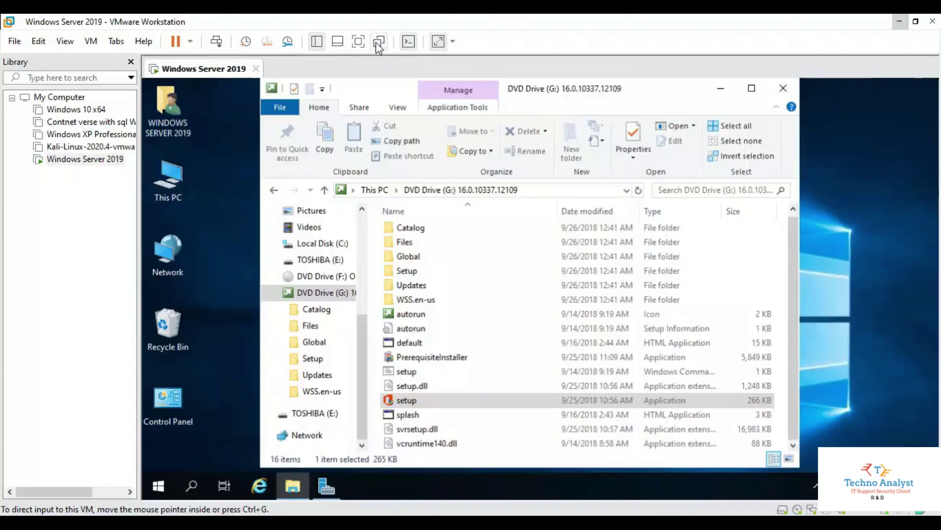
- Show the virtual machine in full screen and run the setup application on DVD Drive (G:) as administrator, approving the elevation request
left_click(363, 39)
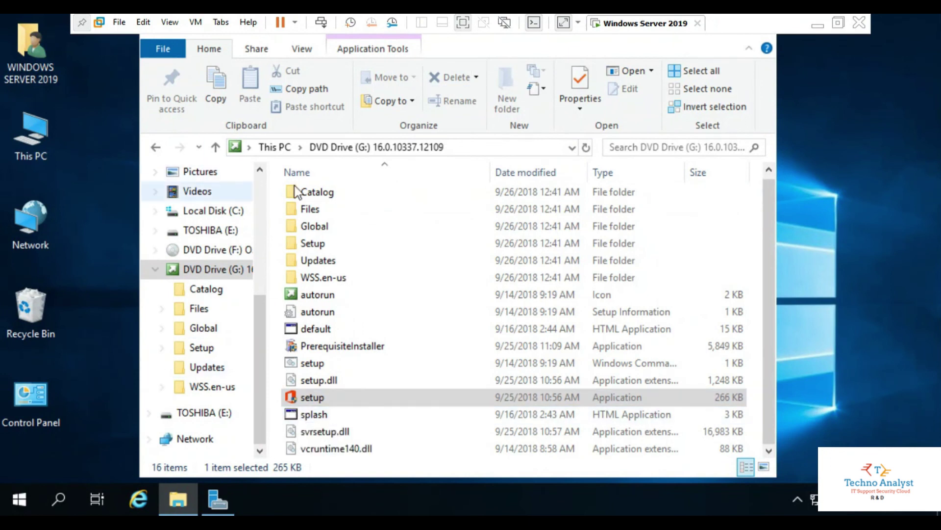
left_click(334, 347)
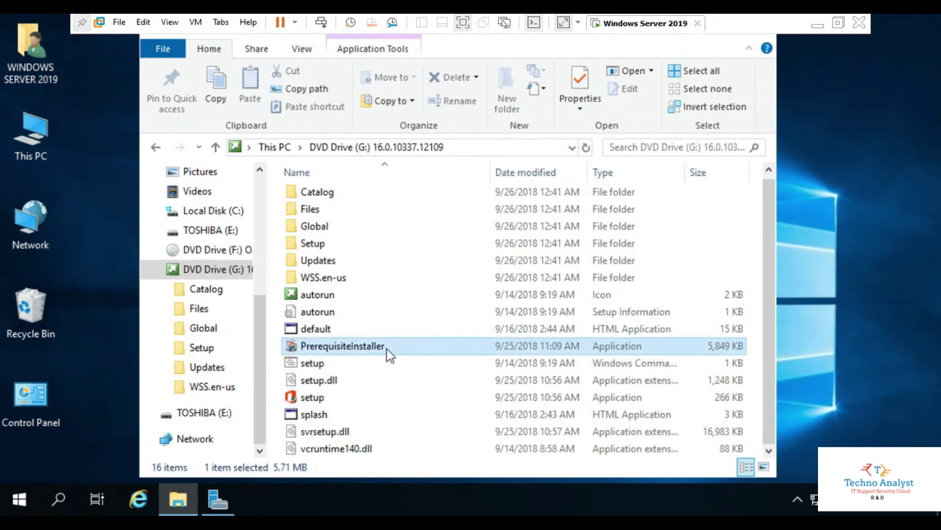
left_click(309, 400)
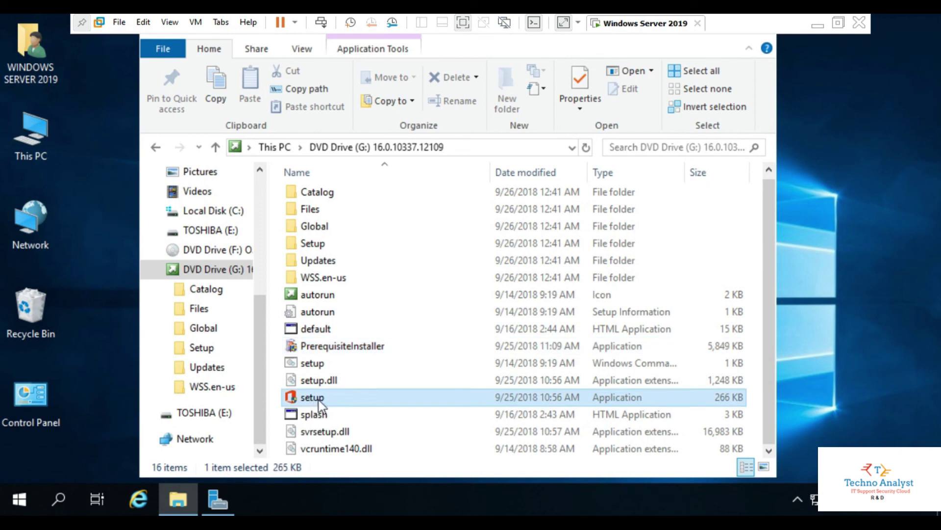
double_click(317, 398)
right_click(316, 397)
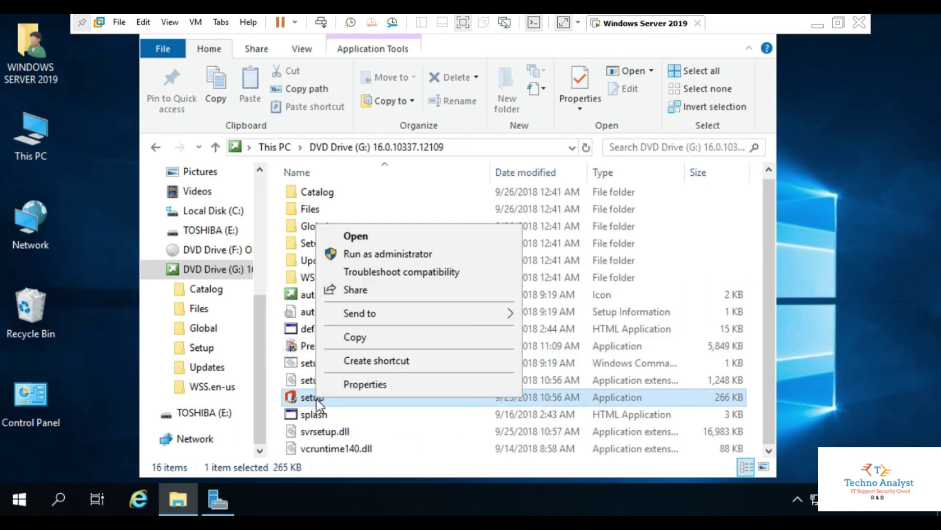
left_click(378, 255)
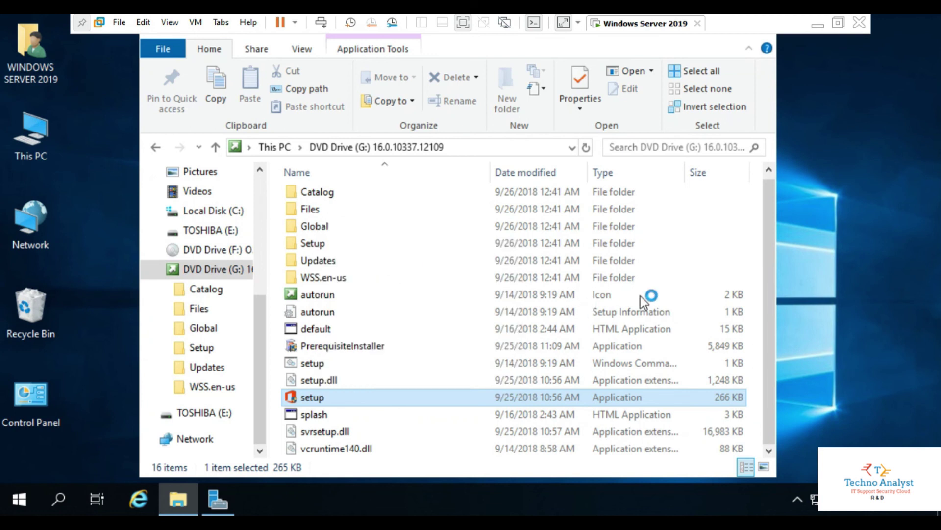
left_click(357, 373)
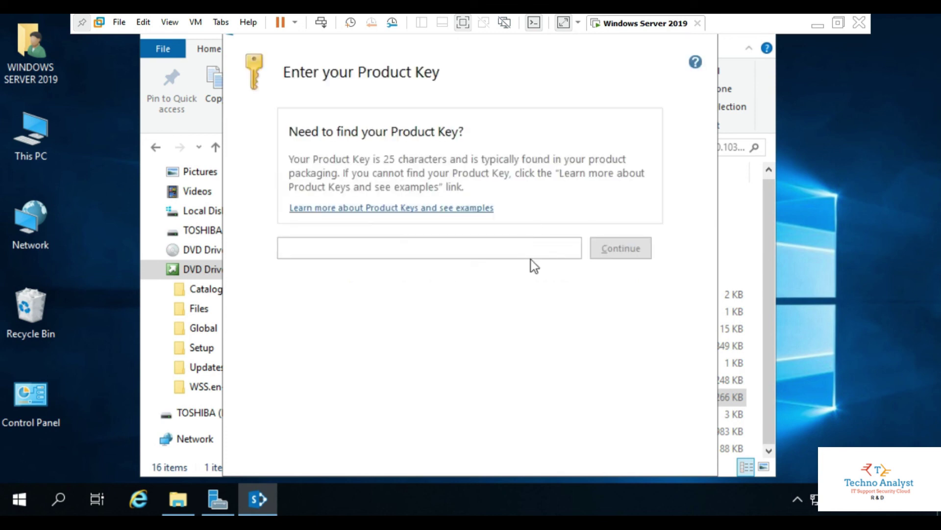
- Paste the SharePoint product key into the product key field and continue to the license terms
key("ctrl+v")
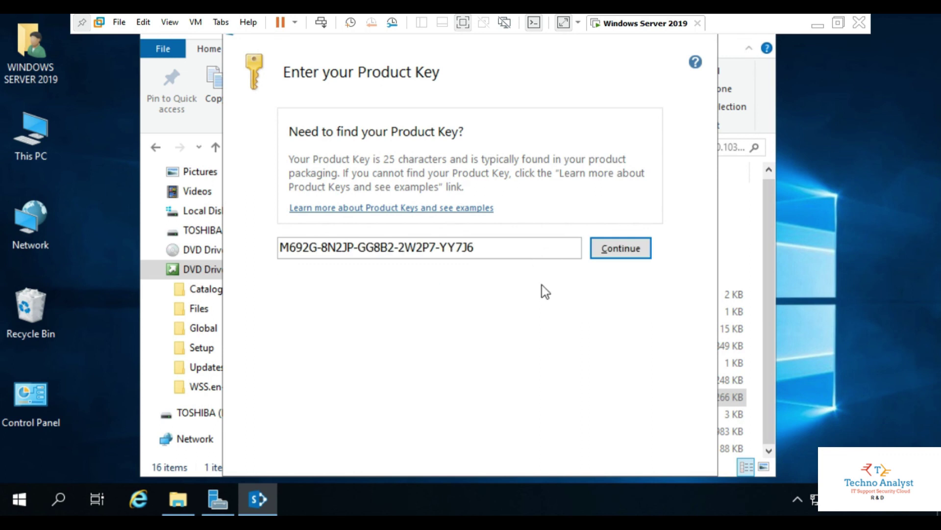
left_click(629, 247)
- Accept the Microsoft Software License Terms and start installing SharePoint Server 2019 in the default file locations
scroll(563, 294, "down", 9)
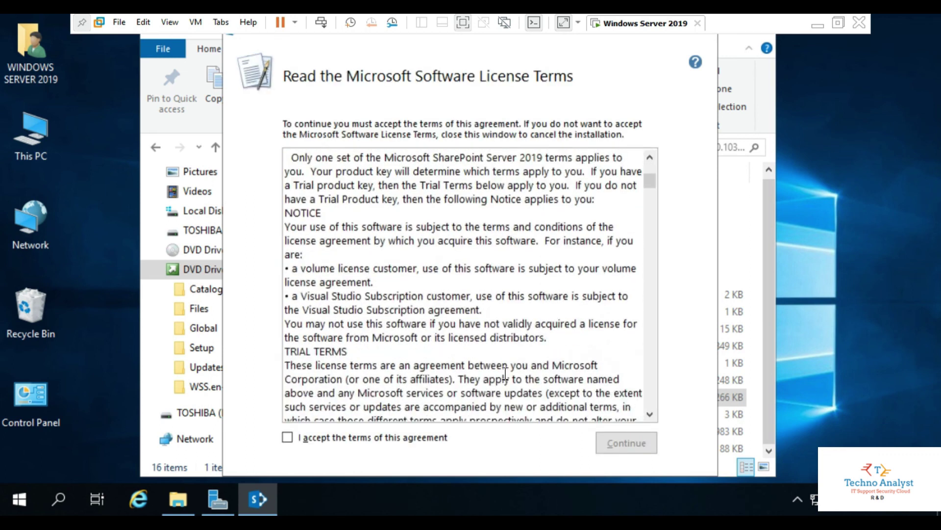
scroll(564, 295, "down", 15)
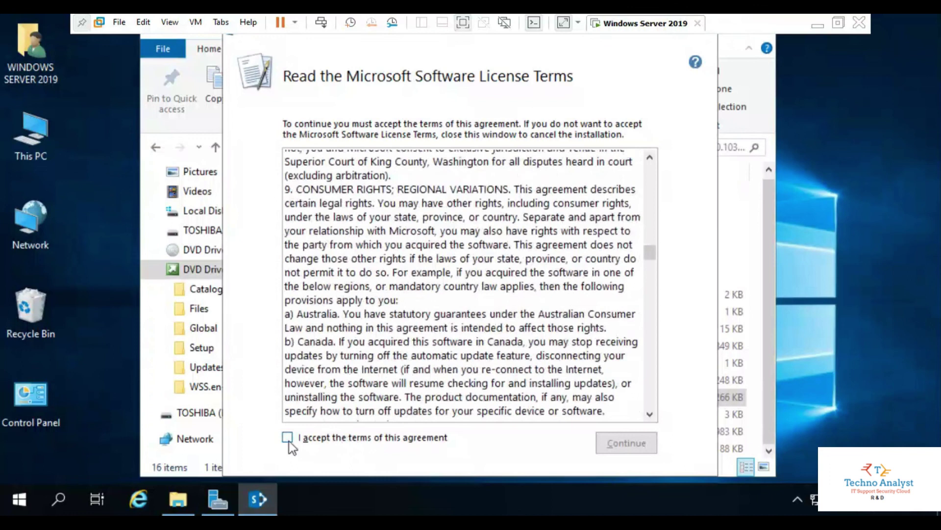
left_click(288, 438)
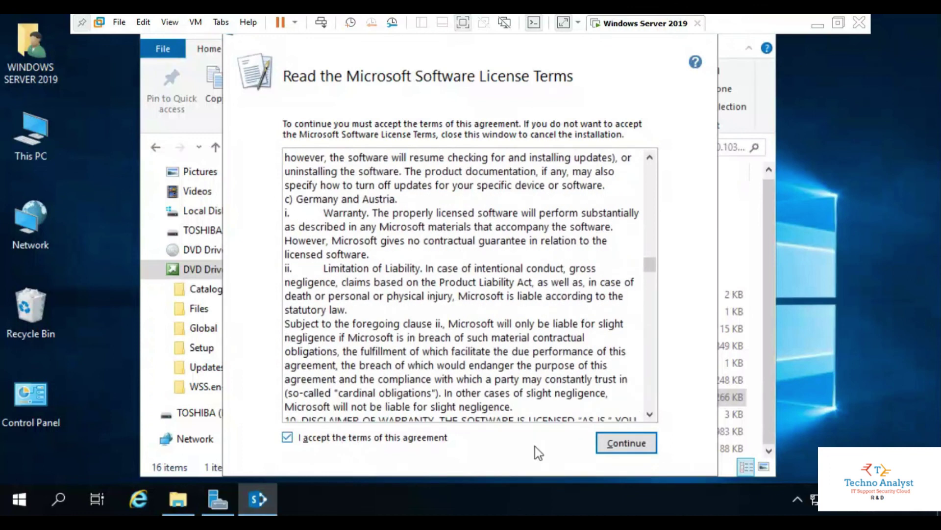
left_click(613, 441)
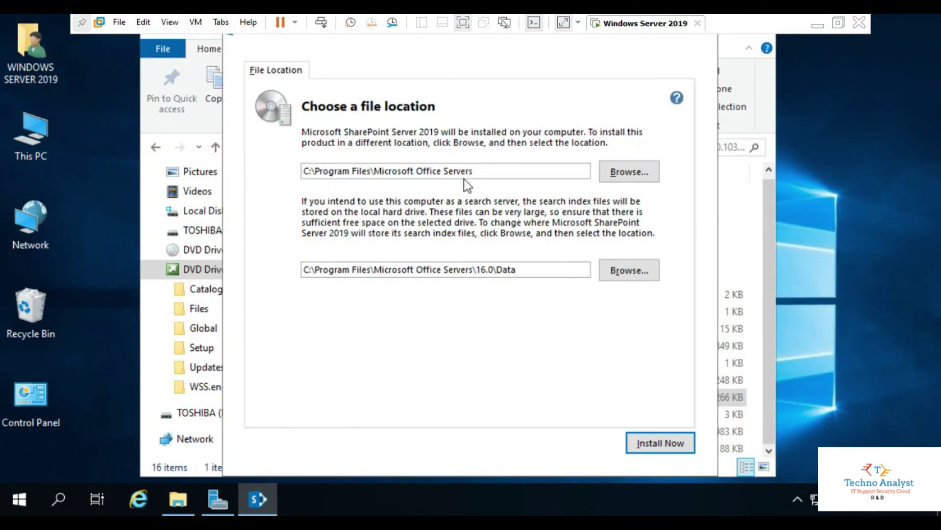
left_click(645, 442)
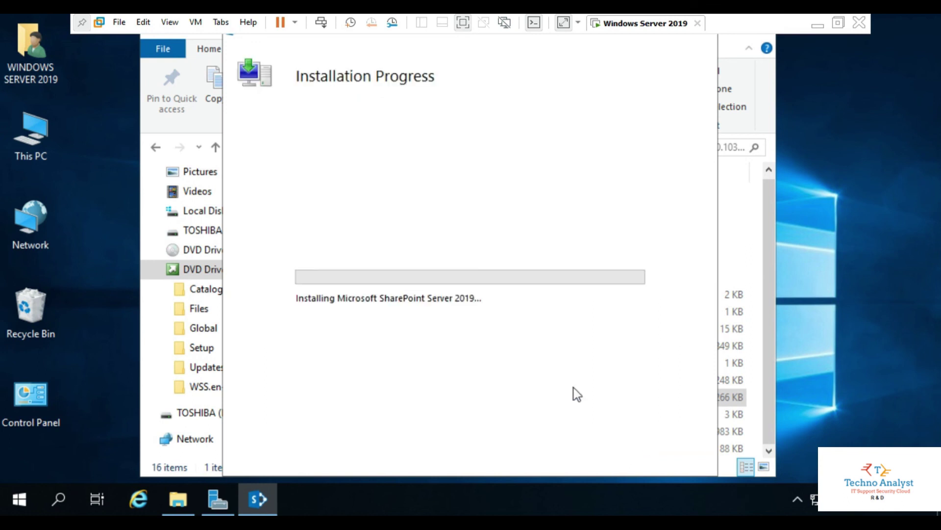